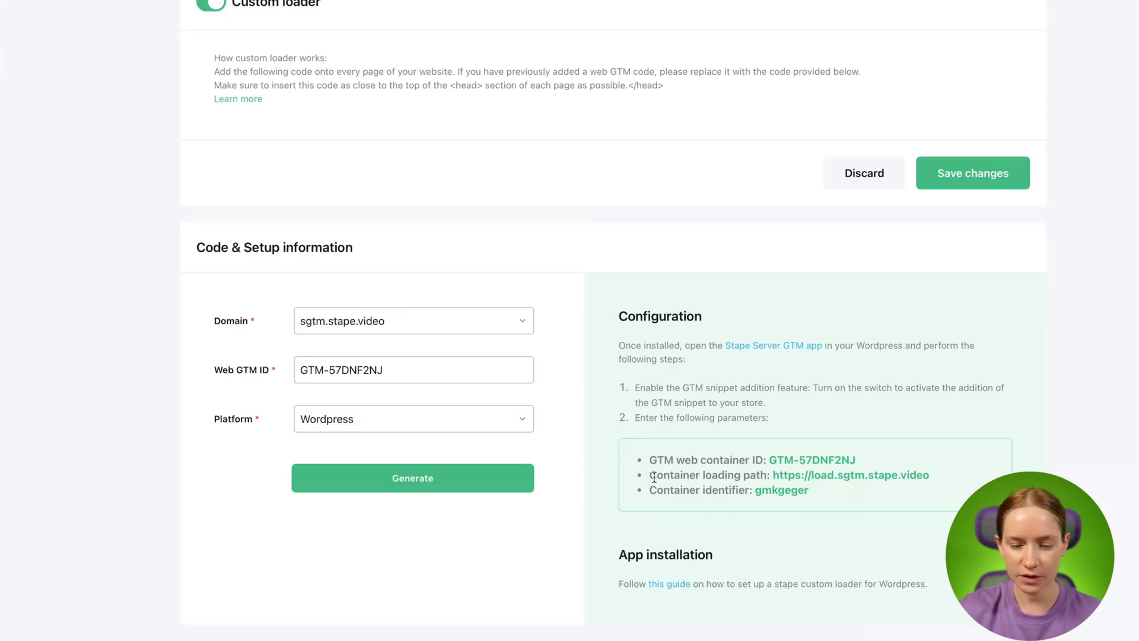
# - Copy the domain sgtm.stape.video from the text note and paste it into the WordPress plugin's Server GTM container URL
pyautogui.moveTo(657, 475); pyautogui.dragTo(675, 475)
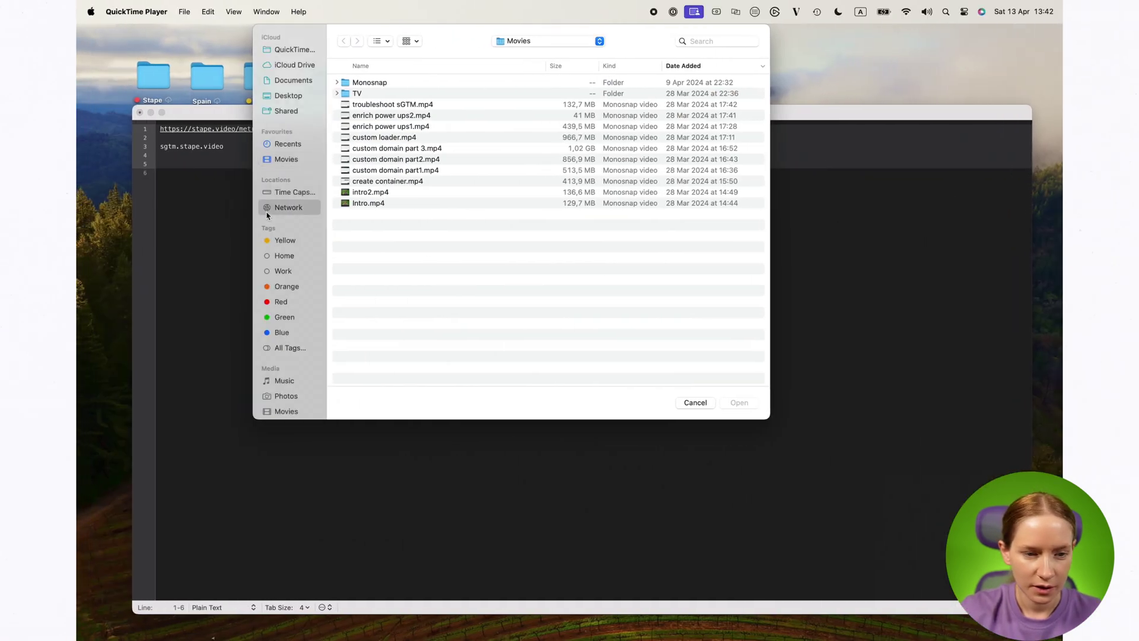
pyautogui.click(289, 207)
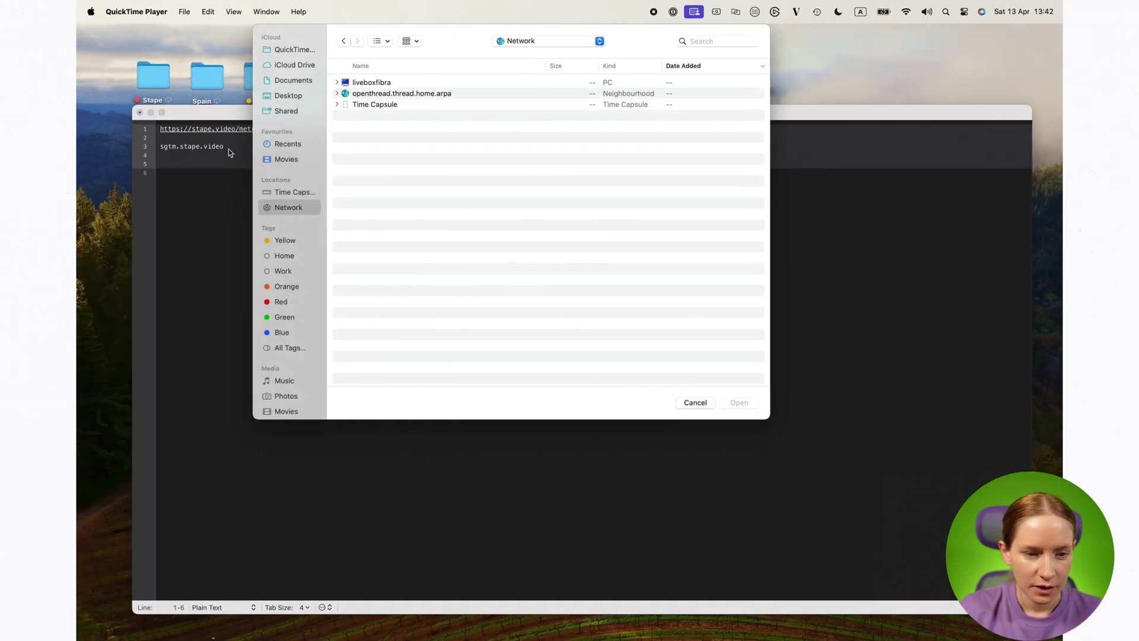
pyautogui.click(229, 146)
pyautogui.tripleClick(229, 146)
pyautogui.press('super+c')
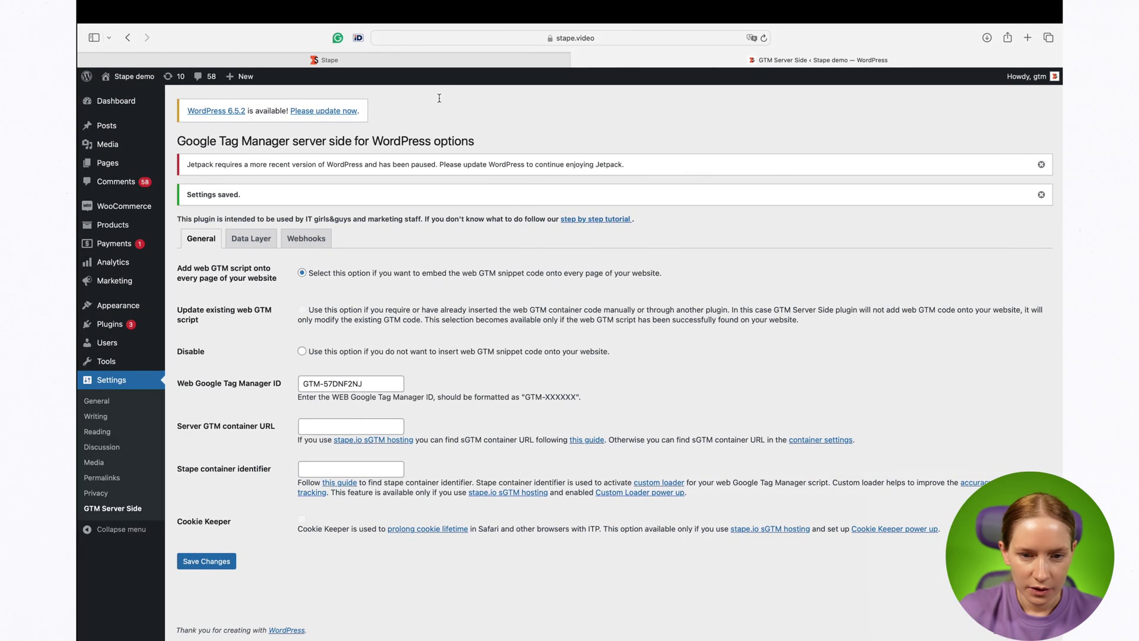
pyautogui.hotkey('ctrl', 'shift', 'Tab')
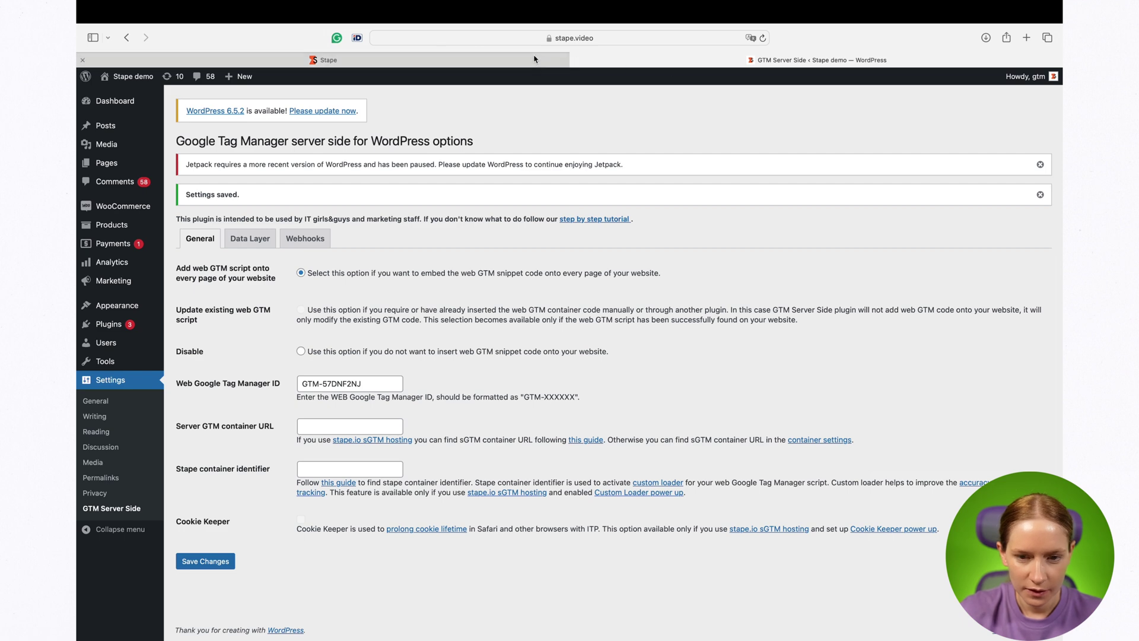
pyautogui.click(667, 61)
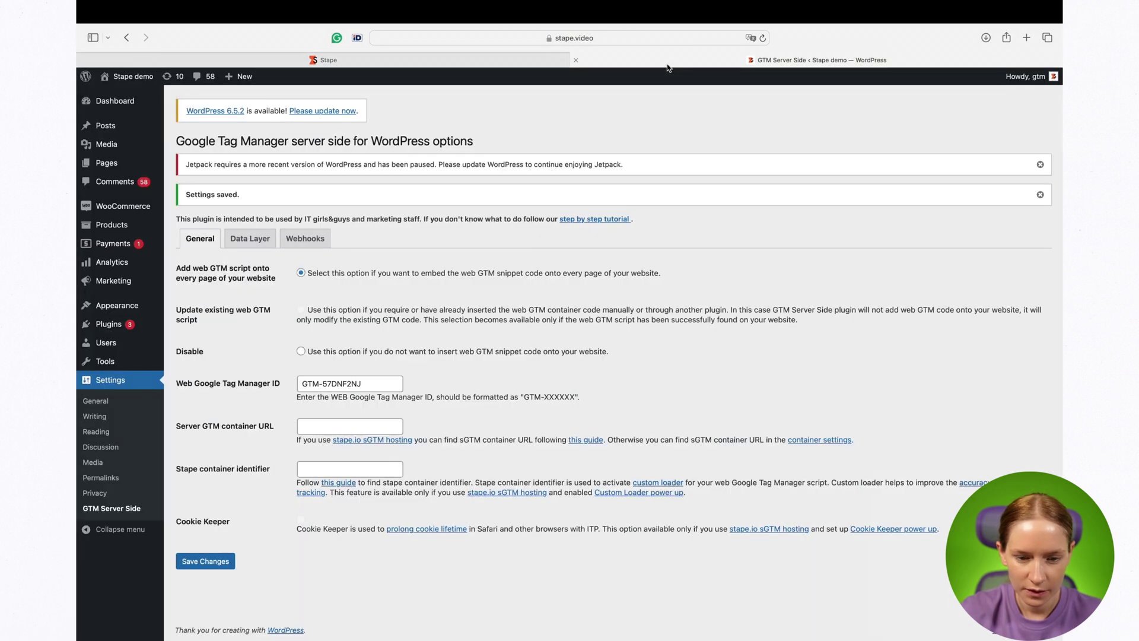
pyautogui.press('super+v')
pyautogui.click(396, 60)
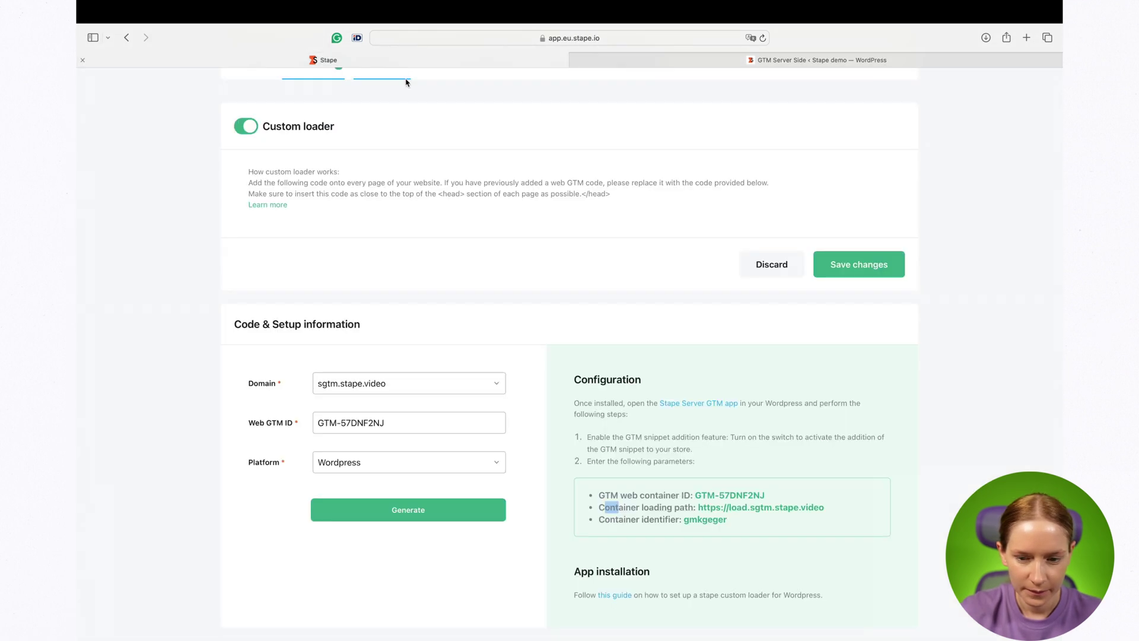
pyautogui.moveTo(697, 508); pyautogui.dragTo(729, 512)
pyautogui.press('super+c')
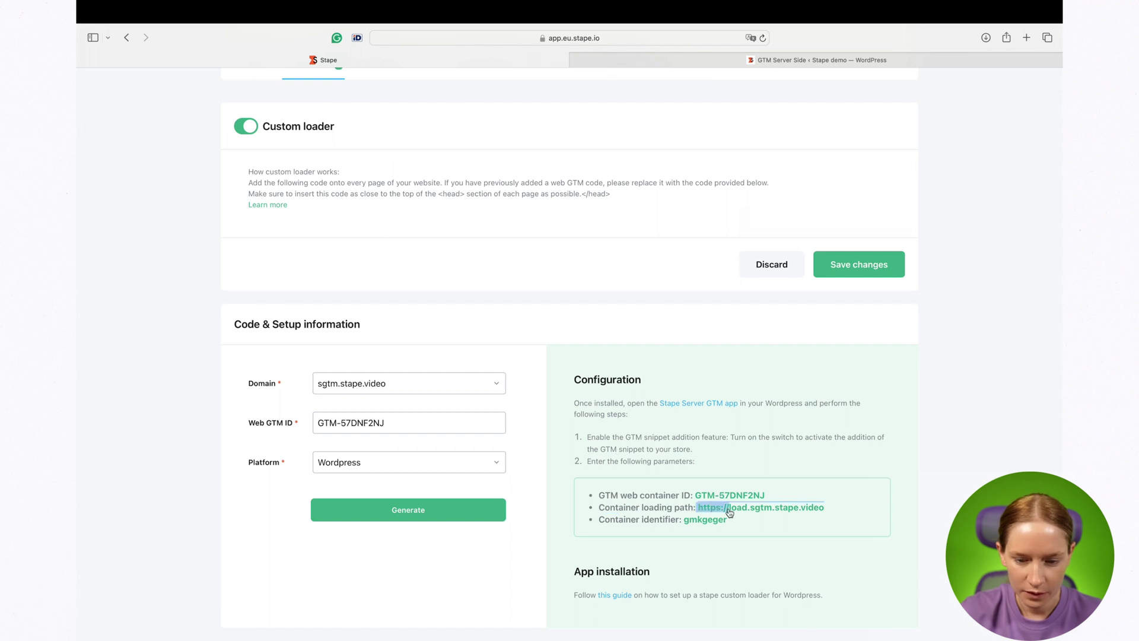
pyautogui.click(773, 61)
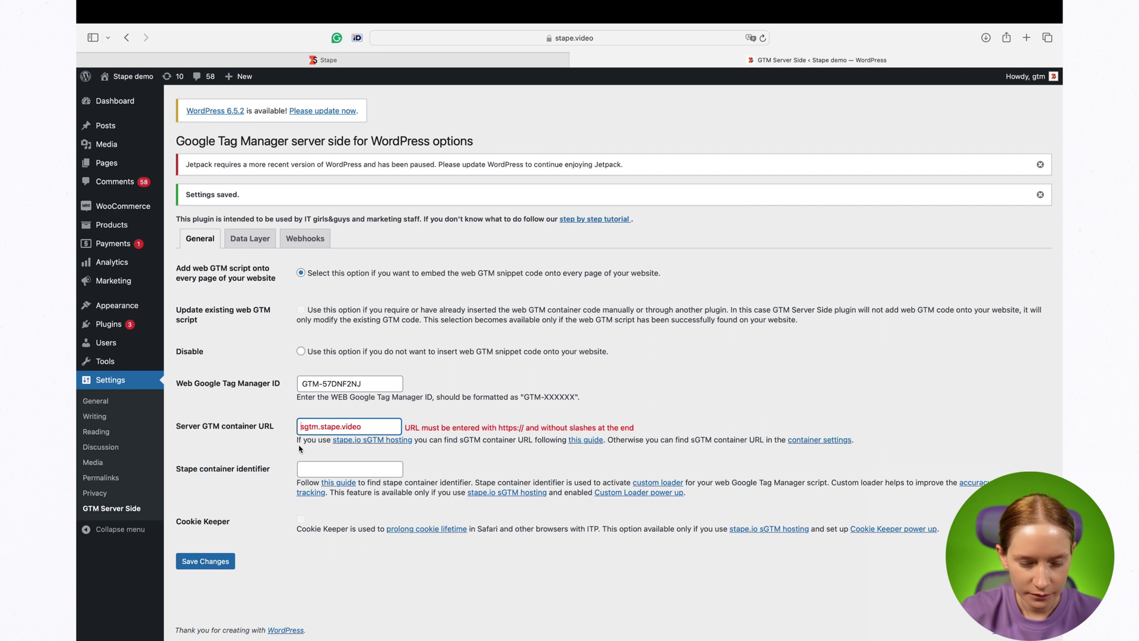
pyautogui.press('super+v')
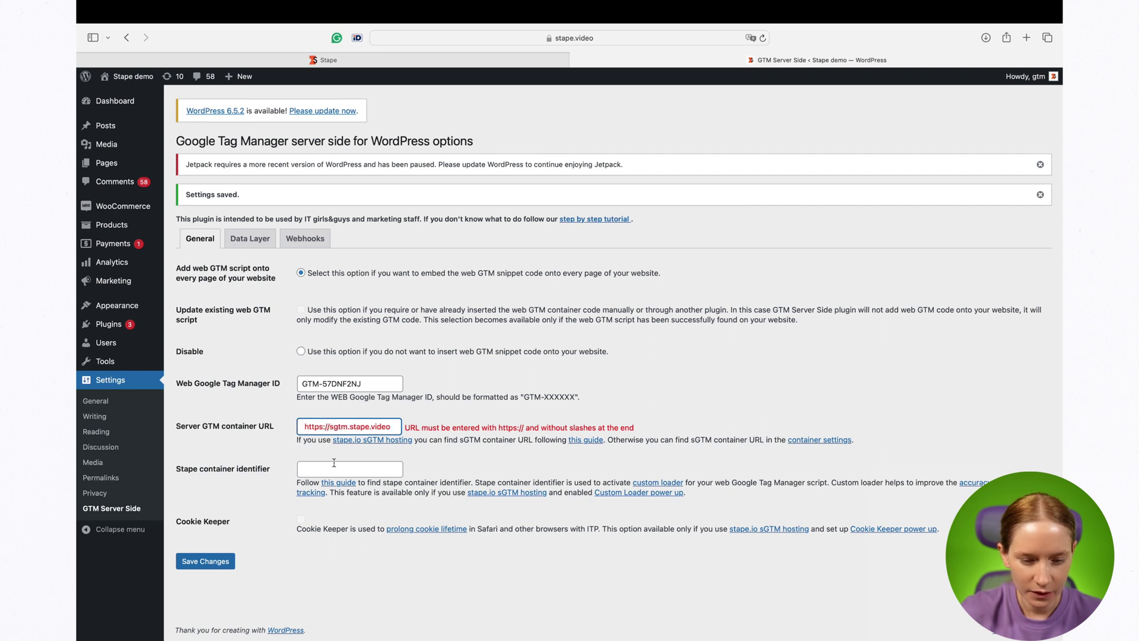
pyautogui.press('BackSpace')
pyautogui.write('h')
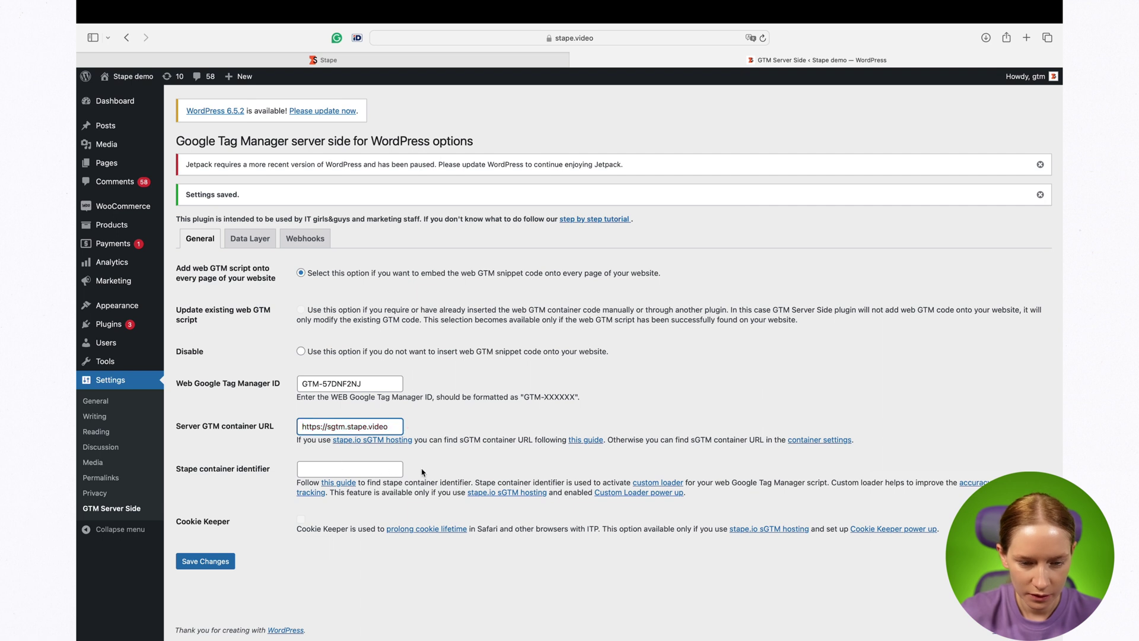
pyautogui.click(471, 431)
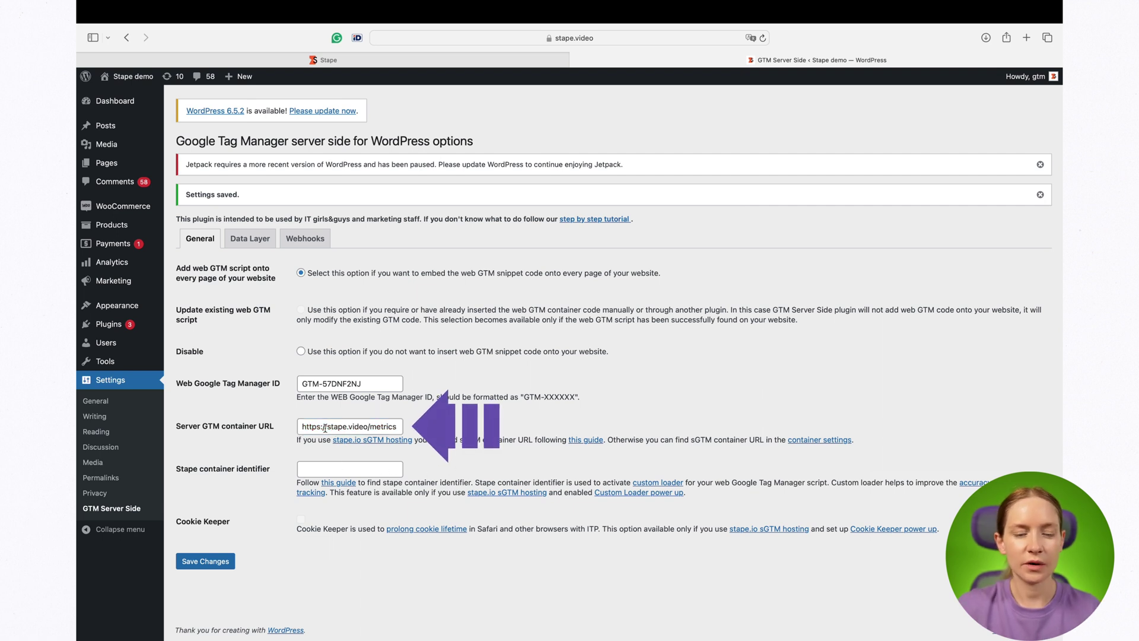
# - Copy the container identifier gmkgeger from Stape's configuration into the WordPress plugin's Stape container identifier and save the settings
pyautogui.click(353, 470)
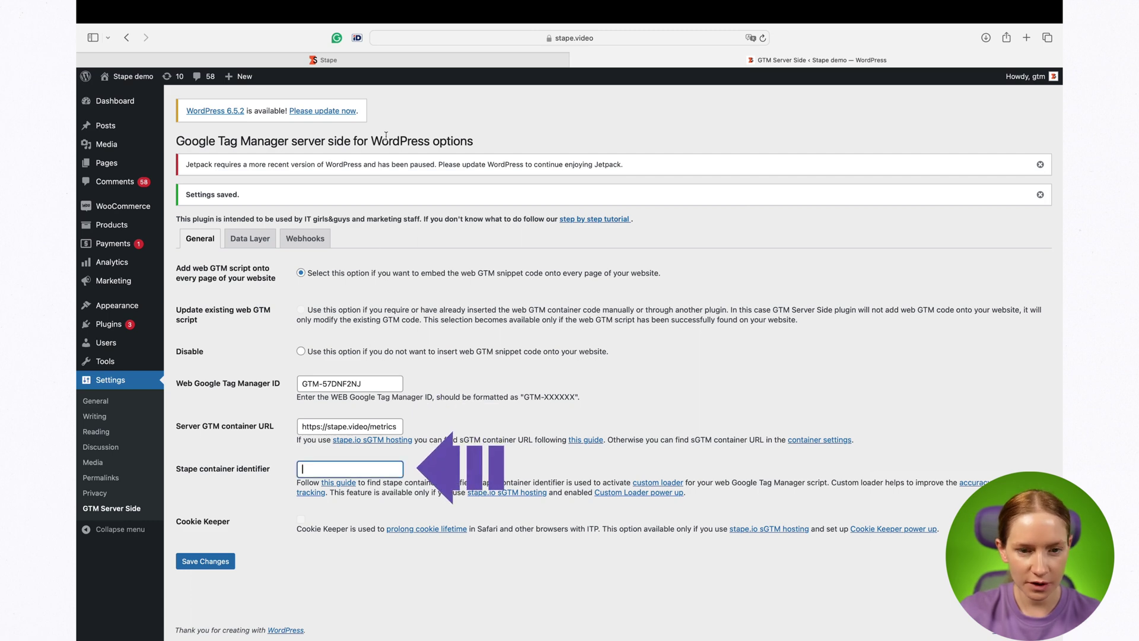
pyautogui.click(411, 64)
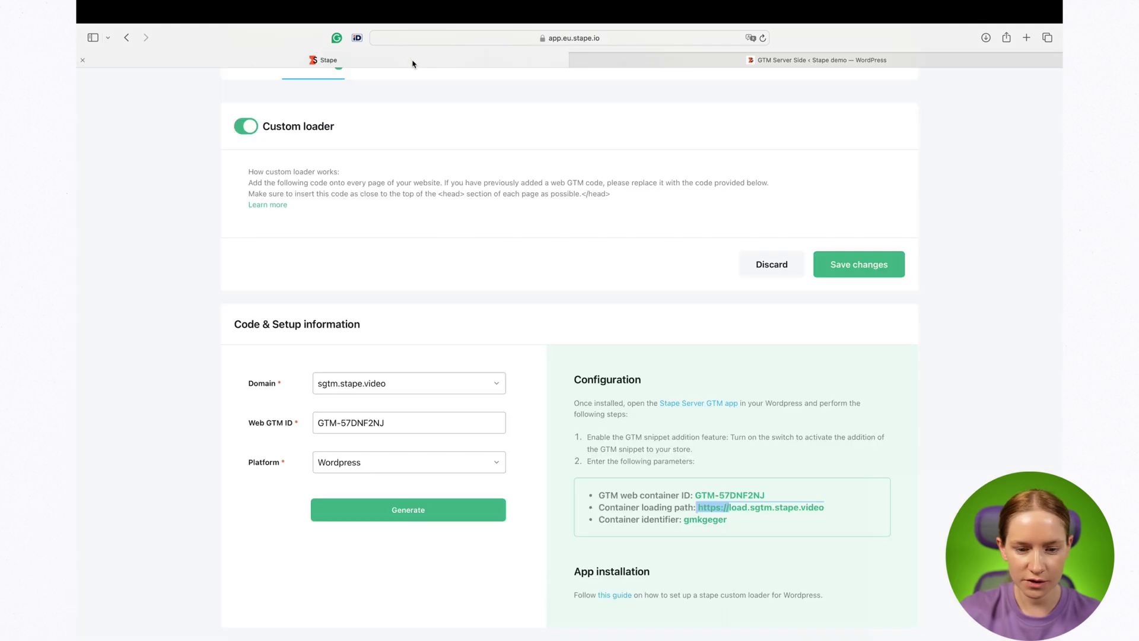
pyautogui.click(783, 528)
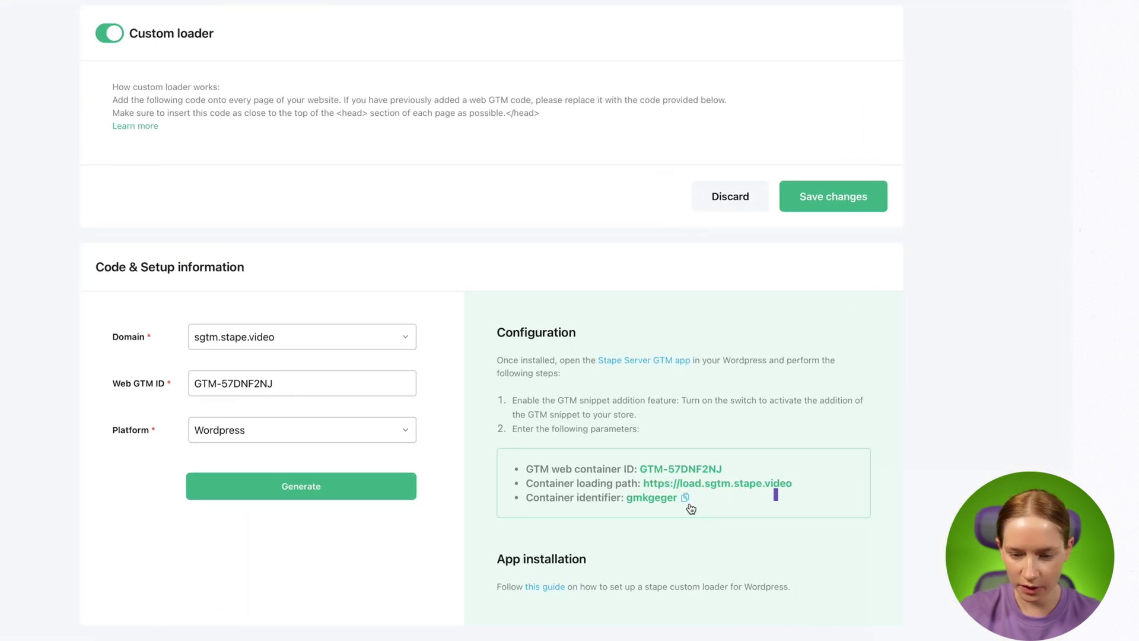
pyautogui.click(687, 500)
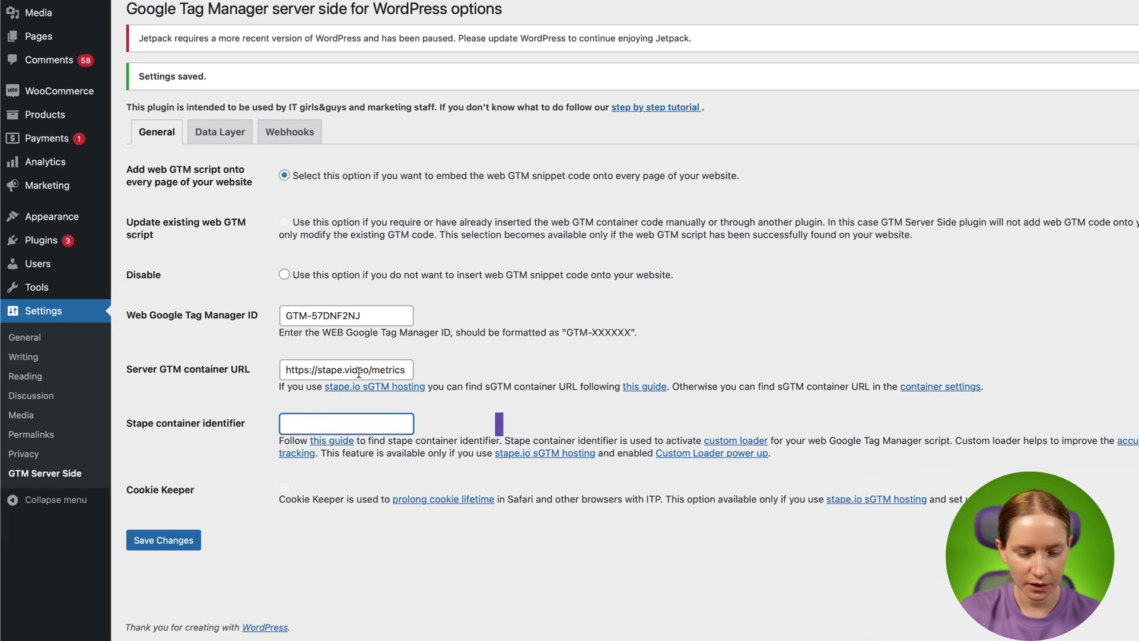
pyautogui.hotkey('ctrl', 'v')
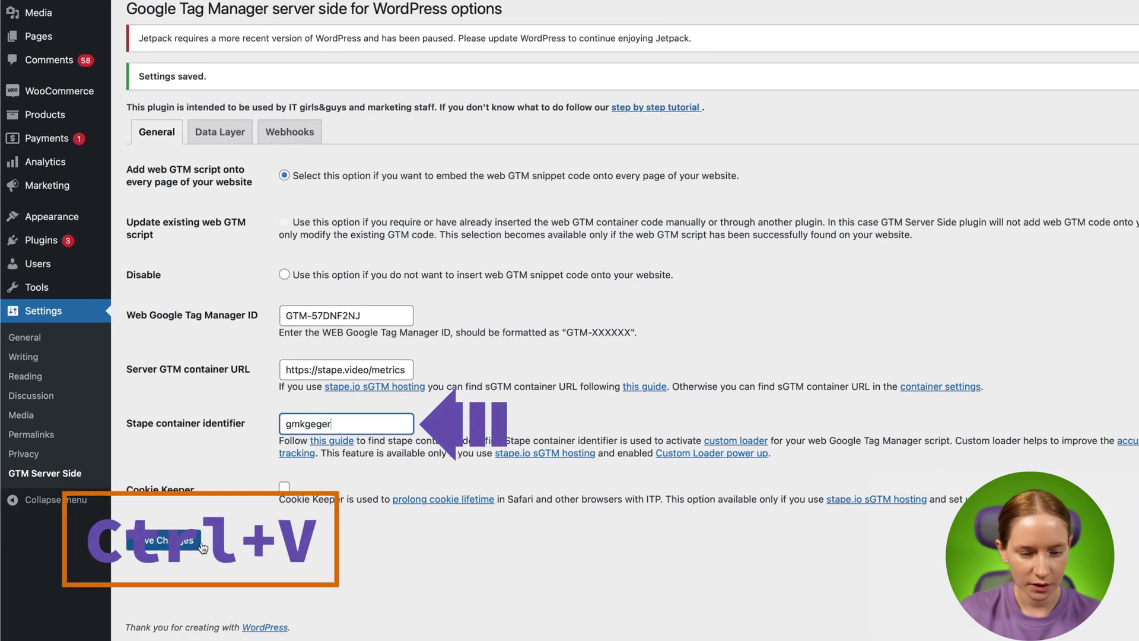
pyautogui.click(188, 545)
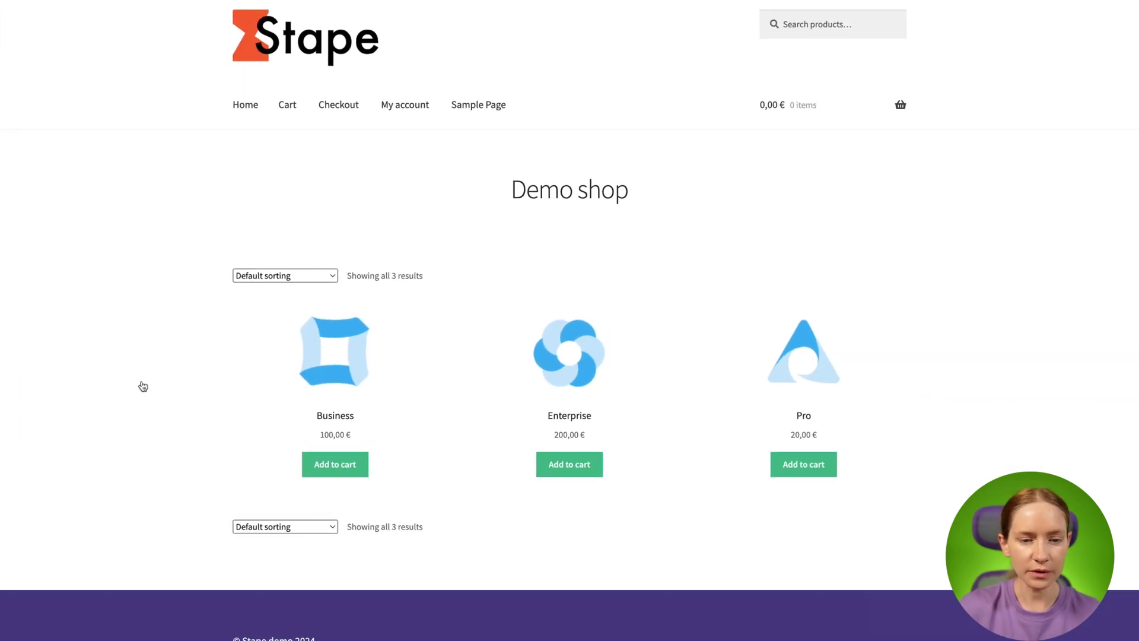
# - Open the Network view of the developer tools on the Demo shop page
pyautogui.rightClick(143, 386)
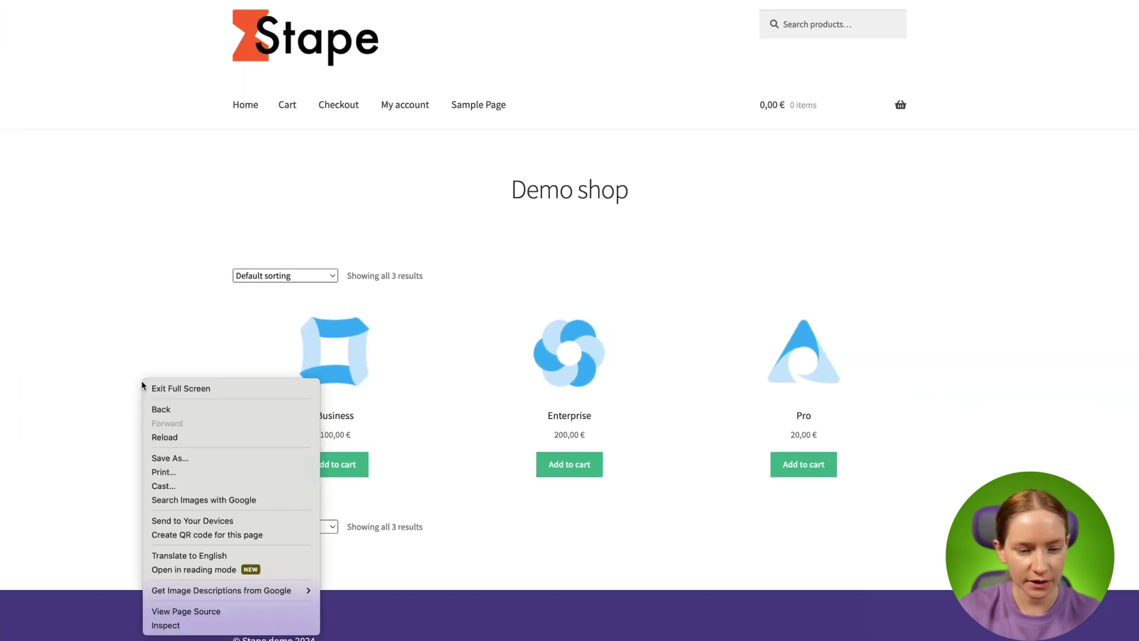
pyautogui.click(188, 628)
pyautogui.click(202, 358)
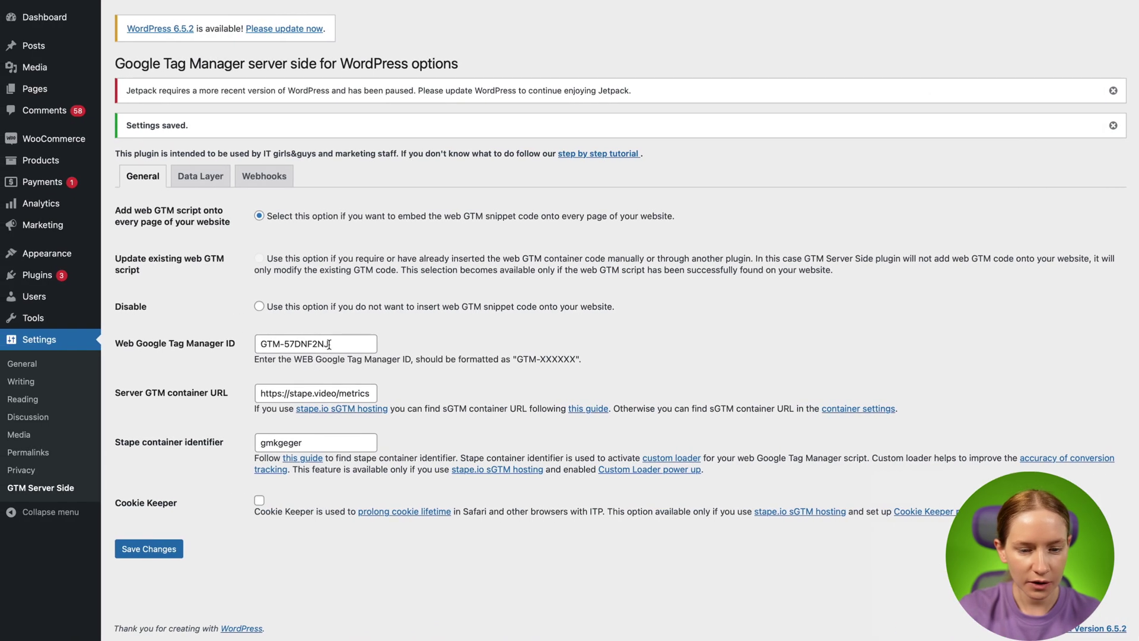
# - Filter the Demo shop's network requests by 57DNF2NJ, copied from the Web Google Tag Manager ID, and reload the page
pyautogui.tripleClick(336, 343)
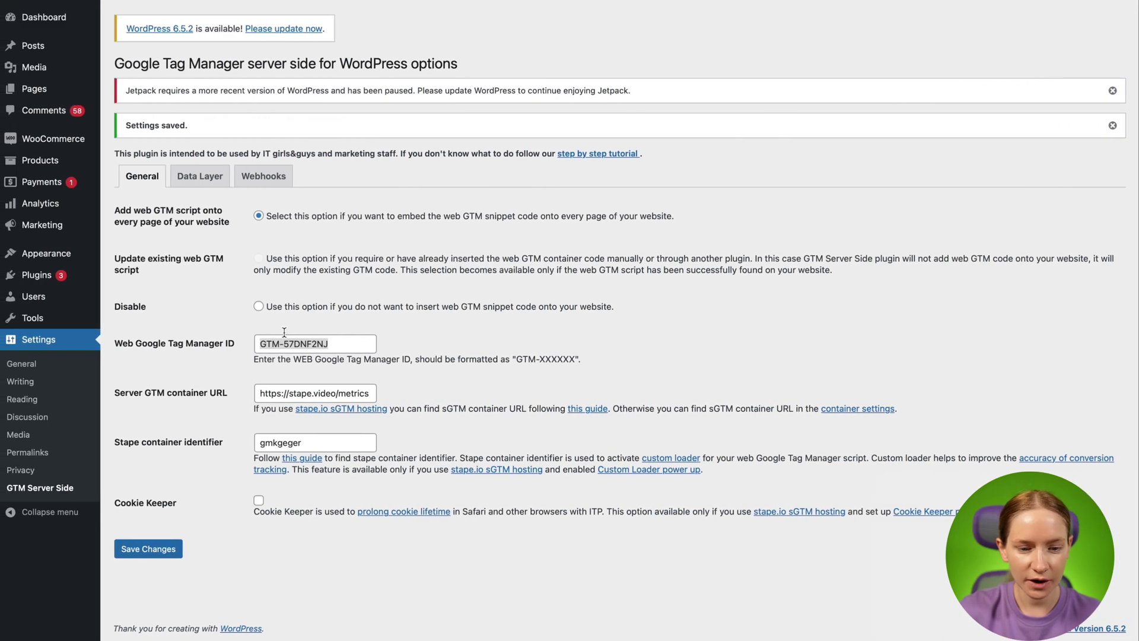
pyautogui.tripleClick(281, 343)
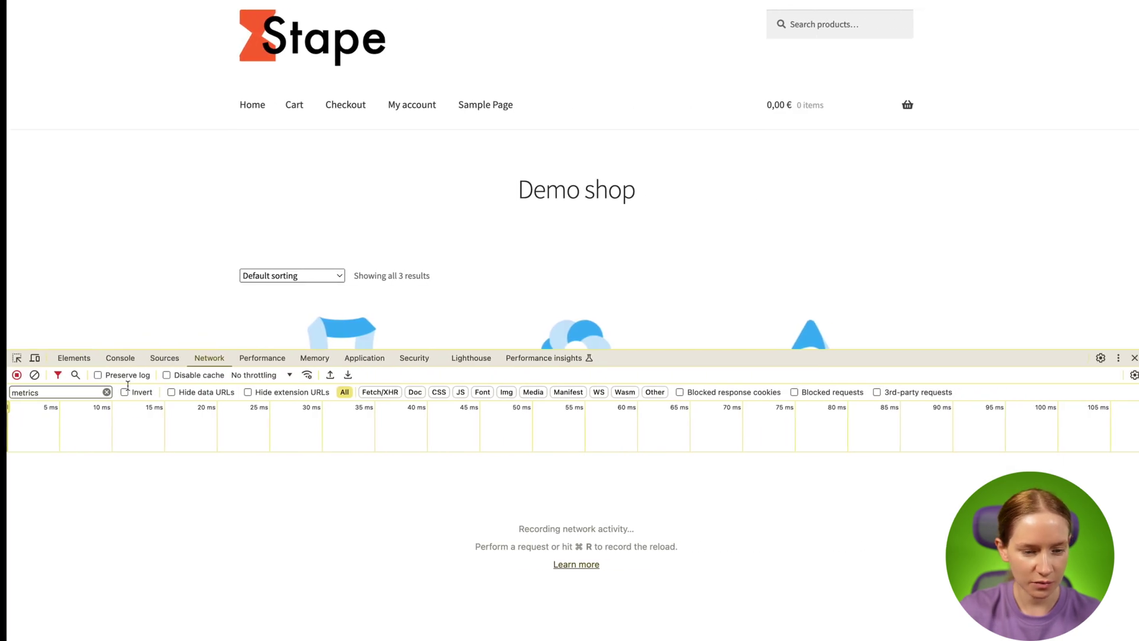
pyautogui.click(106, 392)
pyautogui.press('super+v')
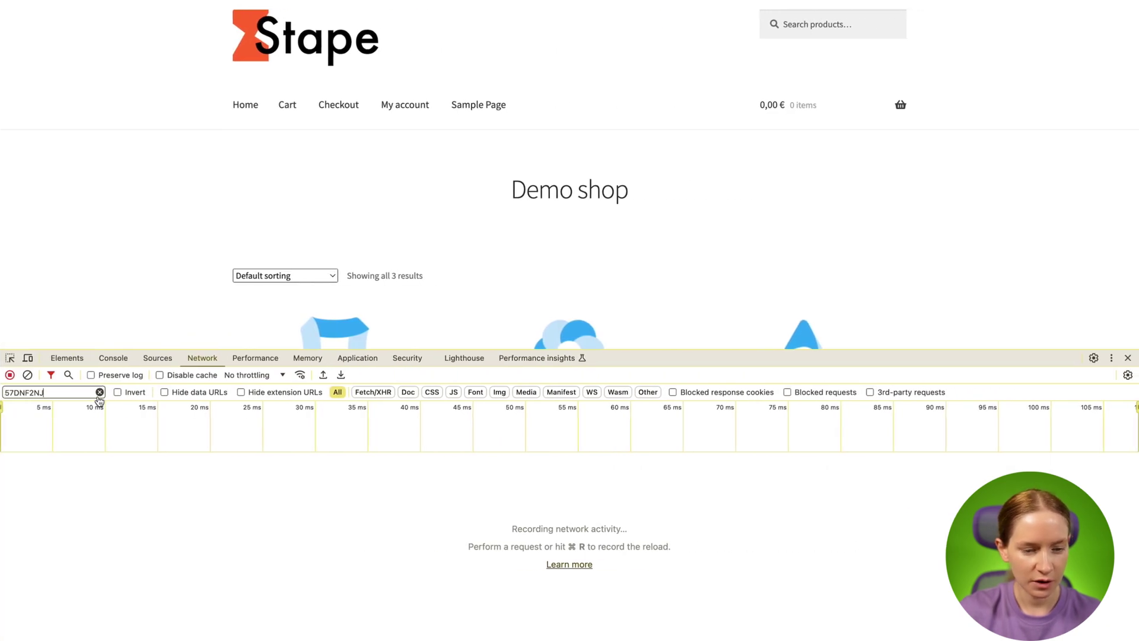
pyautogui.press('super+r')
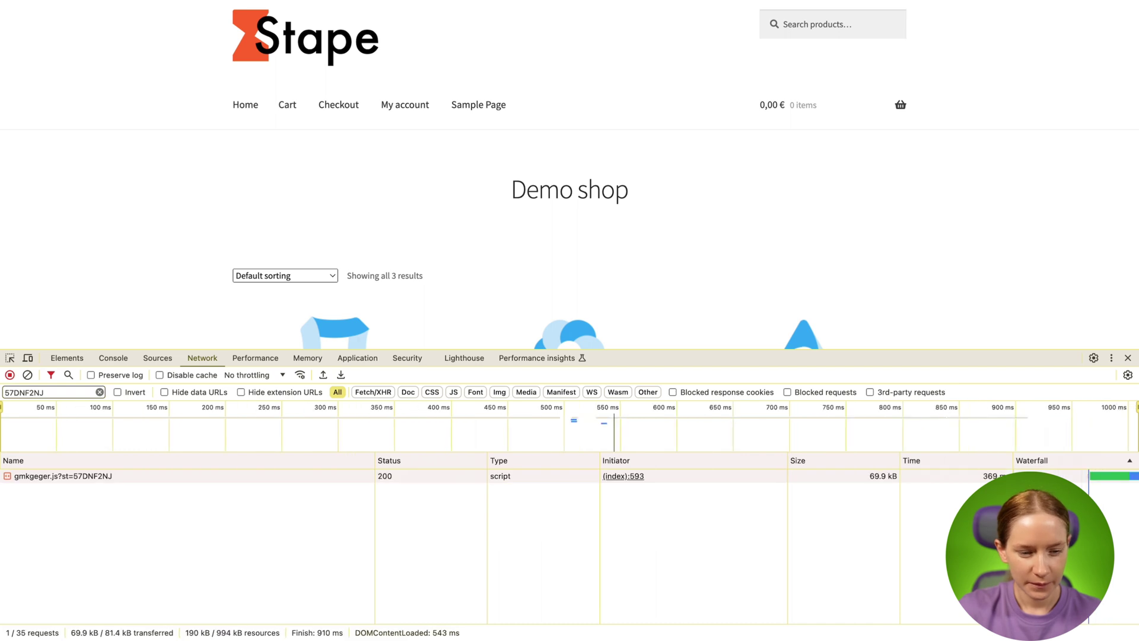
# - Examine the matching script request's headers, checking its URL against the plugin's settings and its status code
pyautogui.click(99, 478)
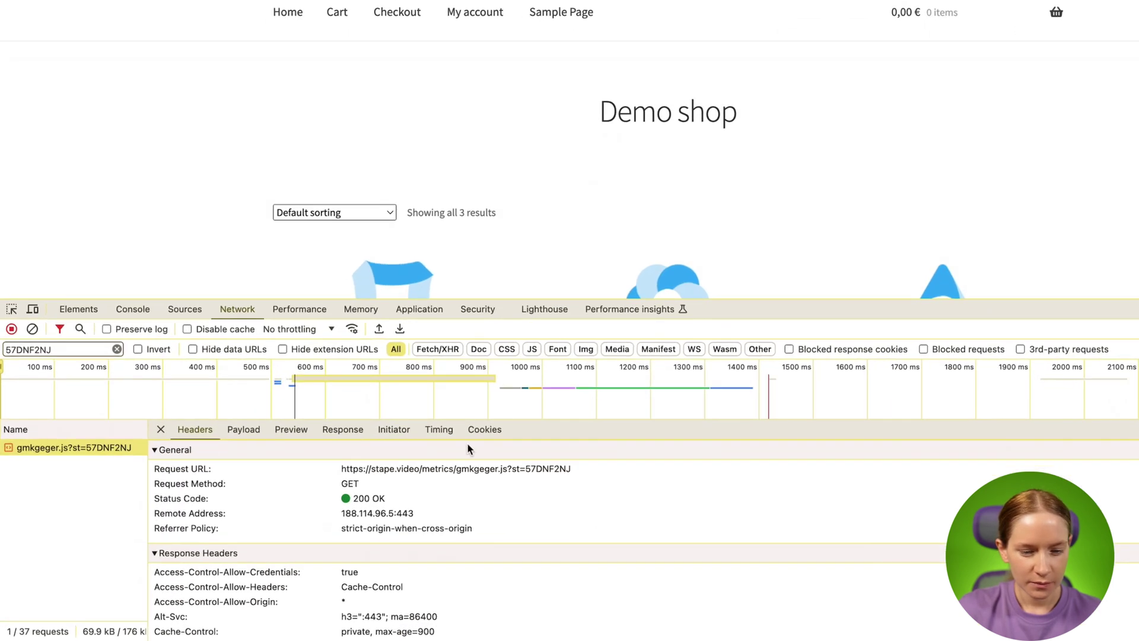
pyautogui.moveTo(932, 308); pyautogui.dragTo(943, 175)
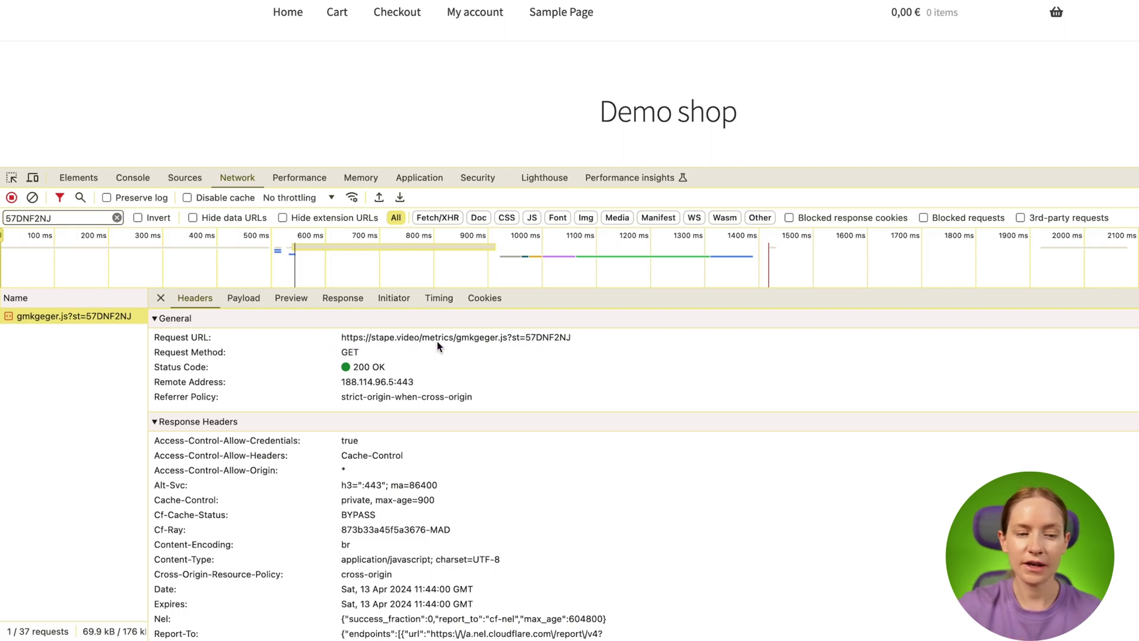
pyautogui.hotkey('ctrl', 'Left')
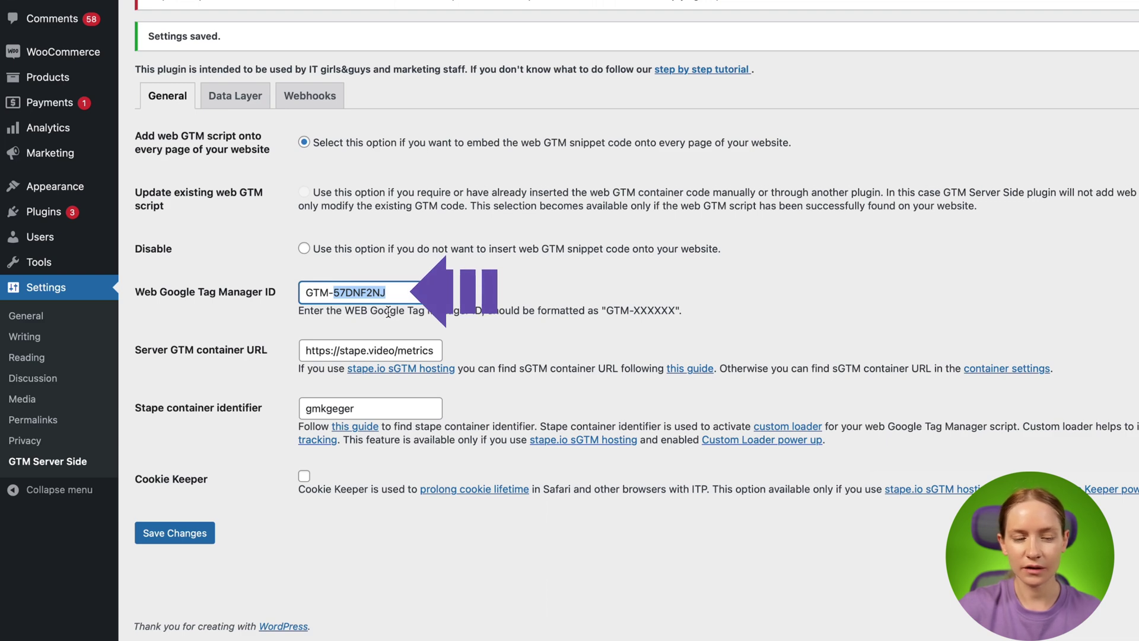
pyautogui.hotkey('ctrl', 'Right')
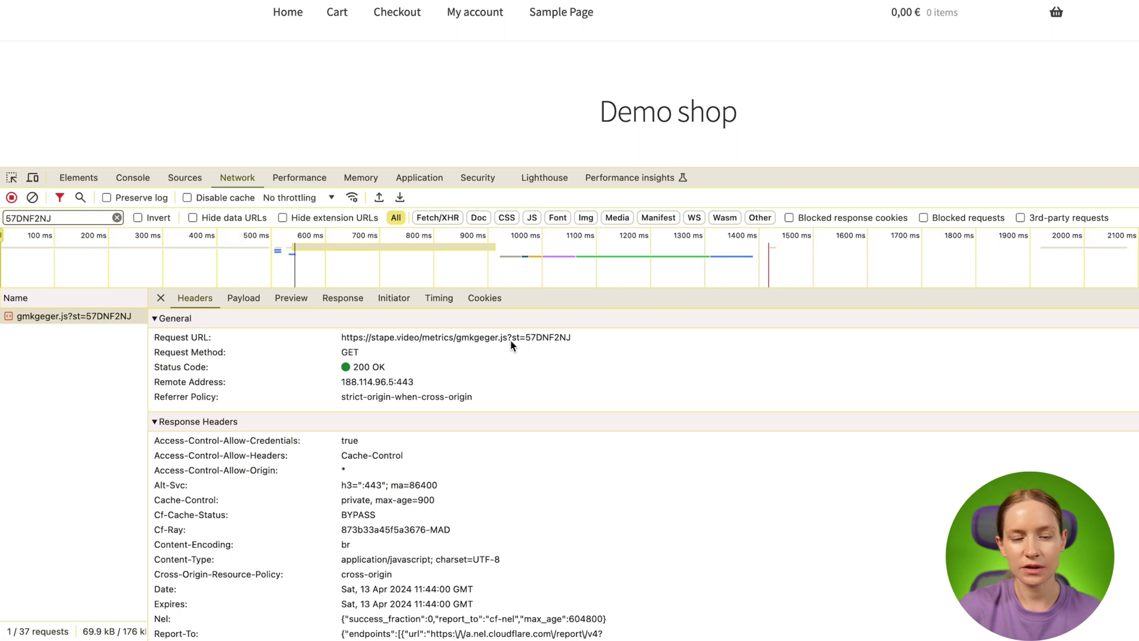
pyautogui.moveTo(513, 343); pyautogui.dragTo(561, 340)
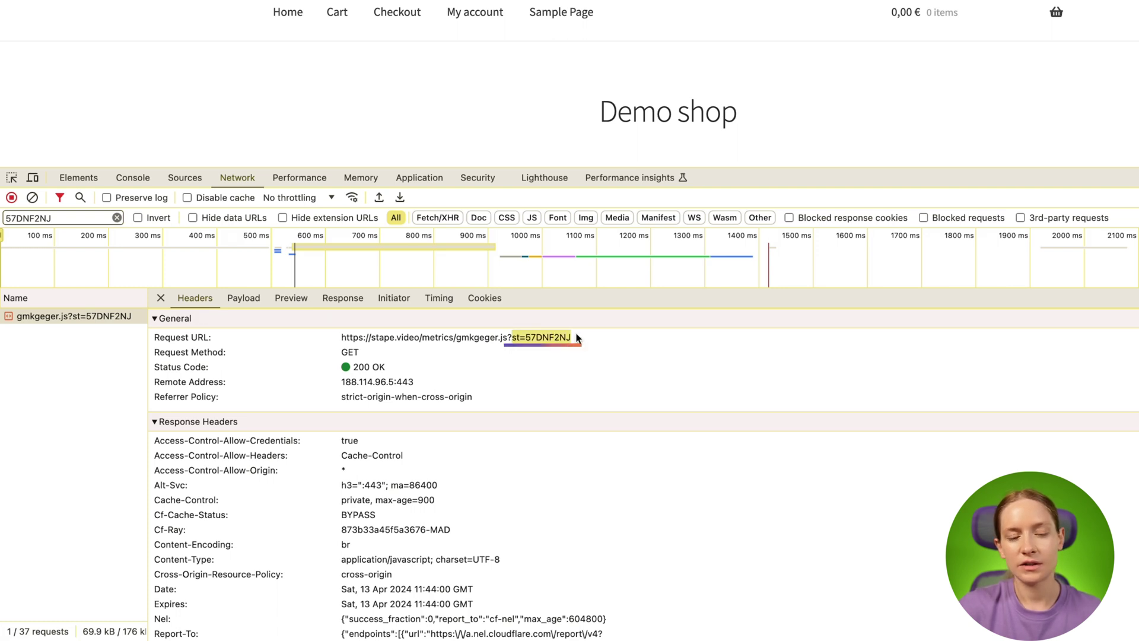
pyautogui.click(510, 371)
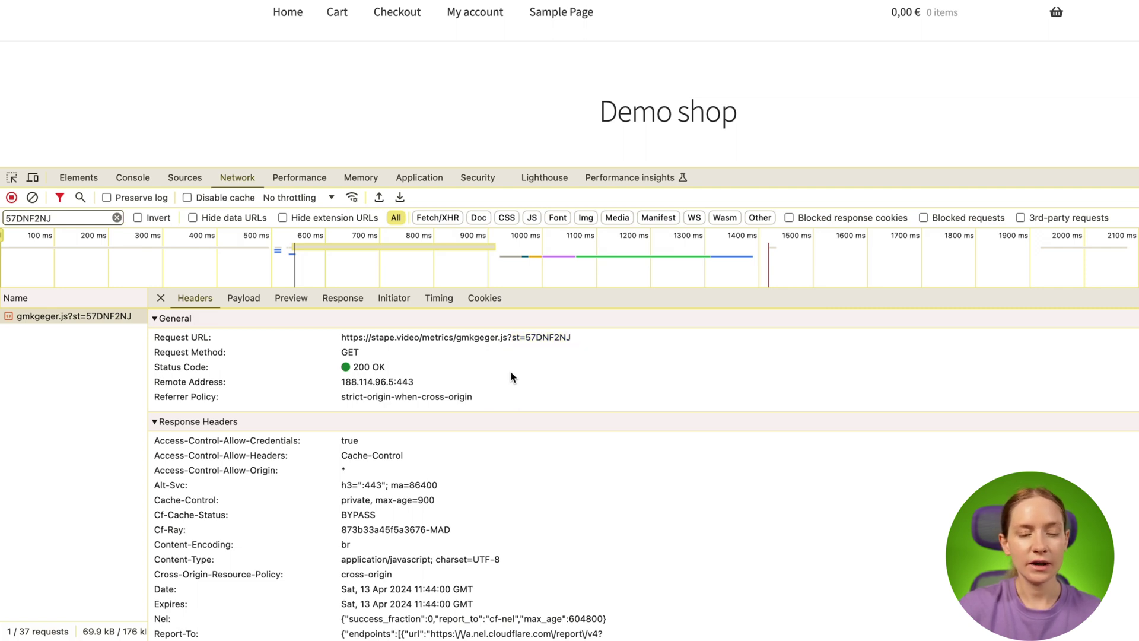
pyautogui.doubleClick(360, 370)
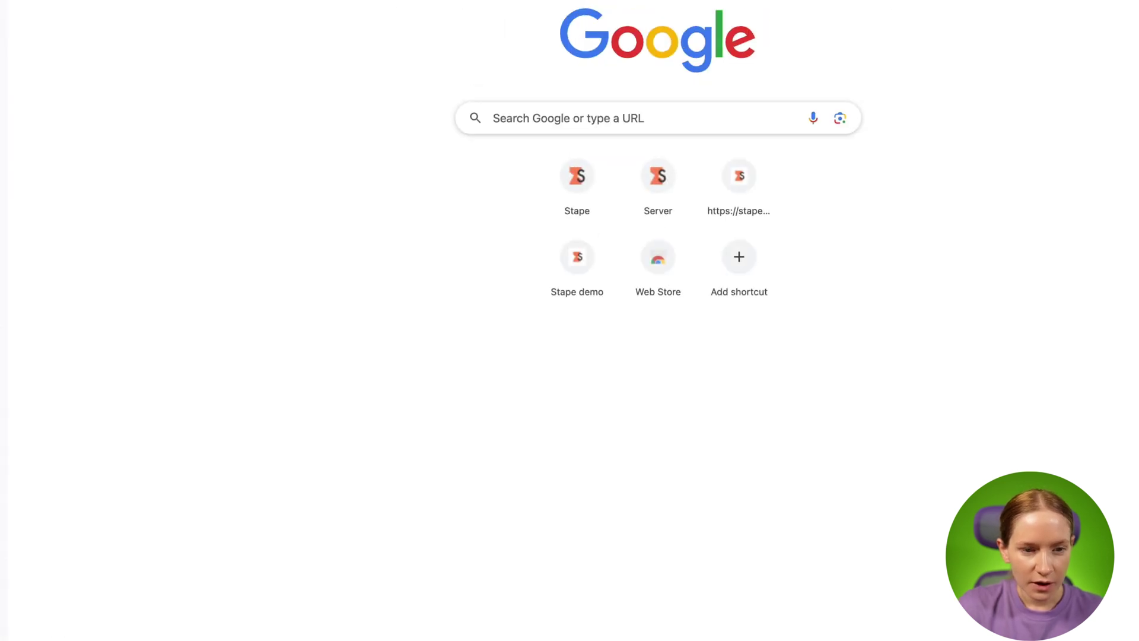
# - Load the server container's health check page at stape.video/metrics/healthy
pyautogui.press('Down')
pyautogui.press('Return')
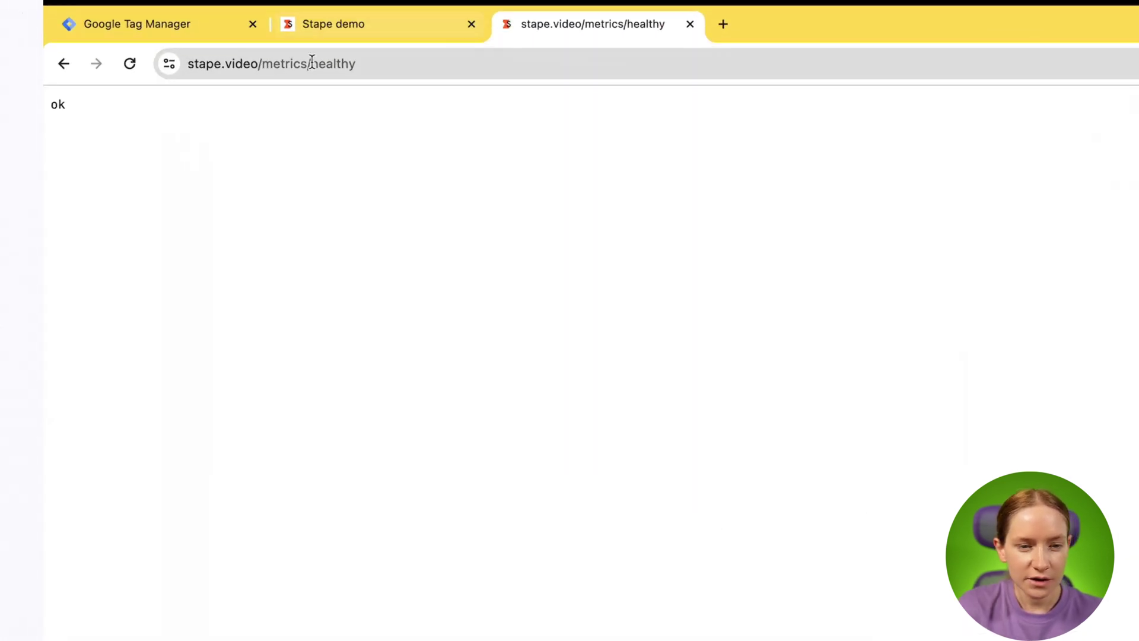